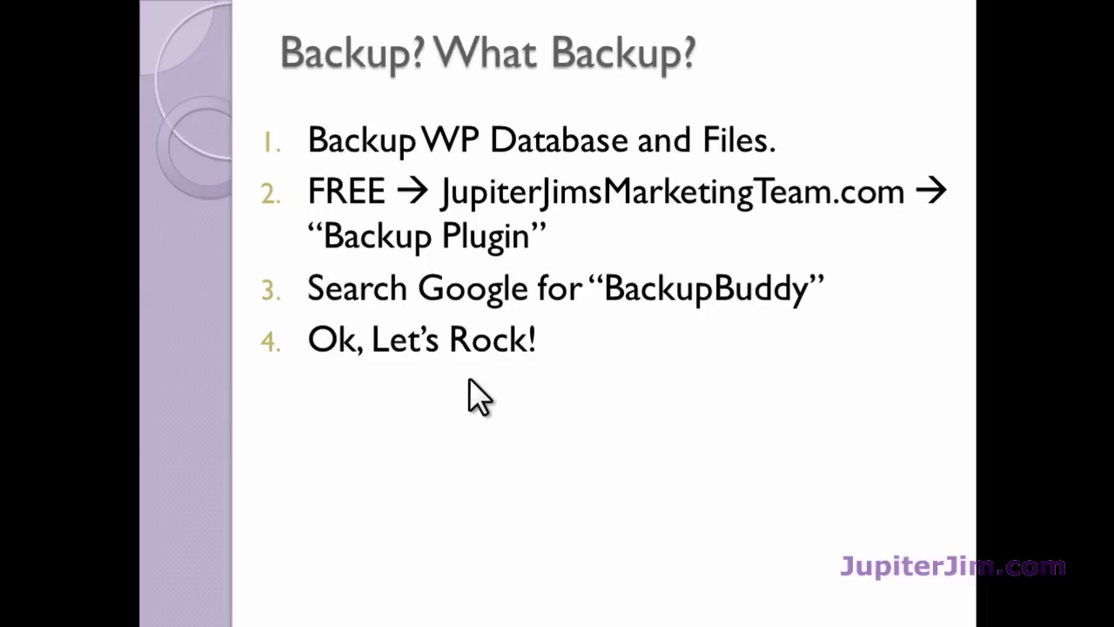
Leave the PowerPoint slideshow and return to Chrome showing the MaxGXL Marketing Team site
{"action": "key", "text": "alt+Tab"}
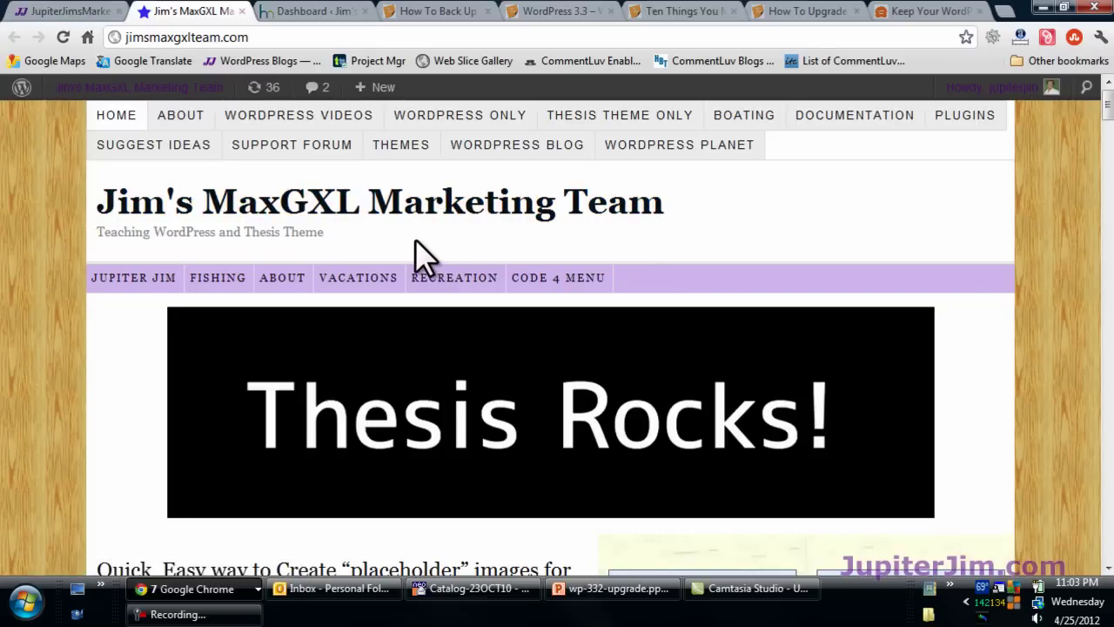
Go to the WordPress admin dashboard and open Appearance > Themes
{"action": "left_click", "coordinate": [305, 7]}
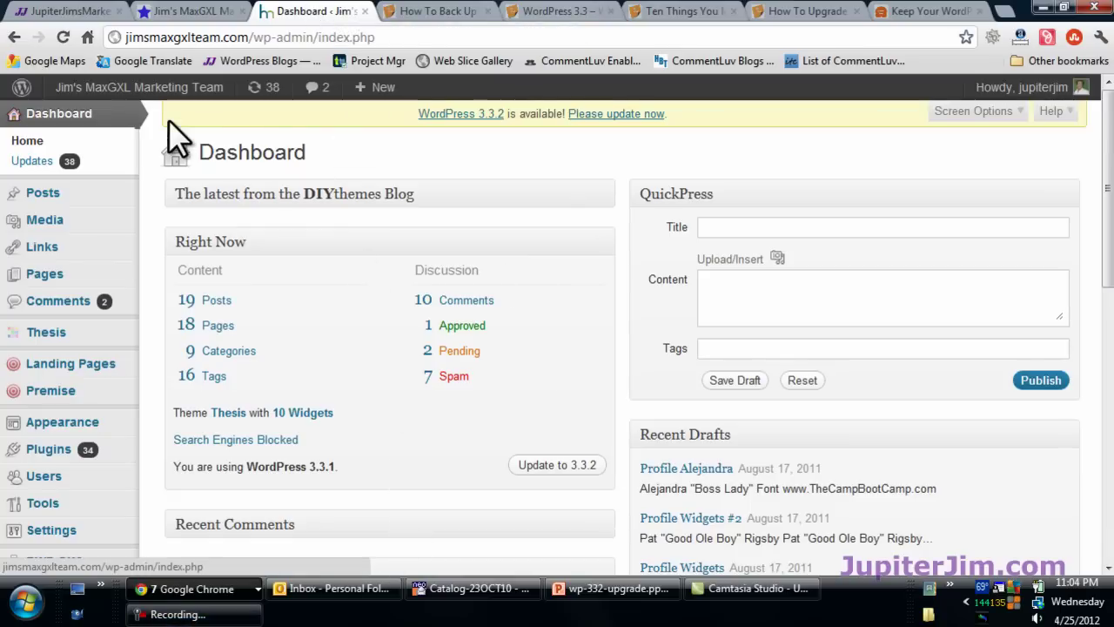
{"action": "mouse_move", "coordinate": [169, 95]}
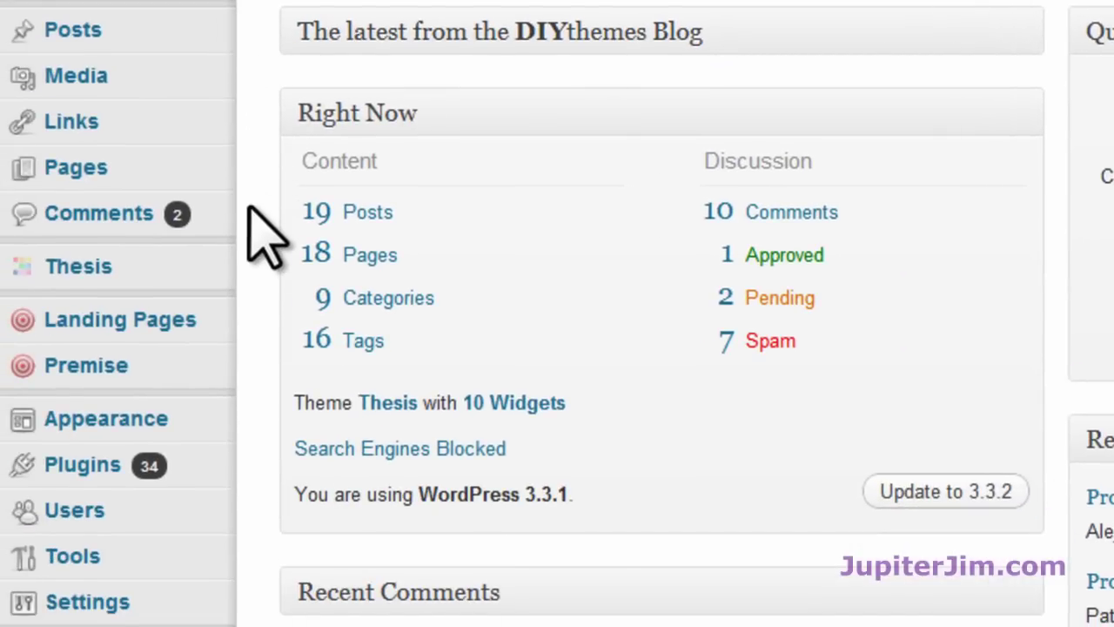
{"action": "scroll", "coordinate": [261, 235], "scroll_direction": "down", "scroll_amount": 2}
{"action": "mouse_move", "coordinate": [157, 277]}
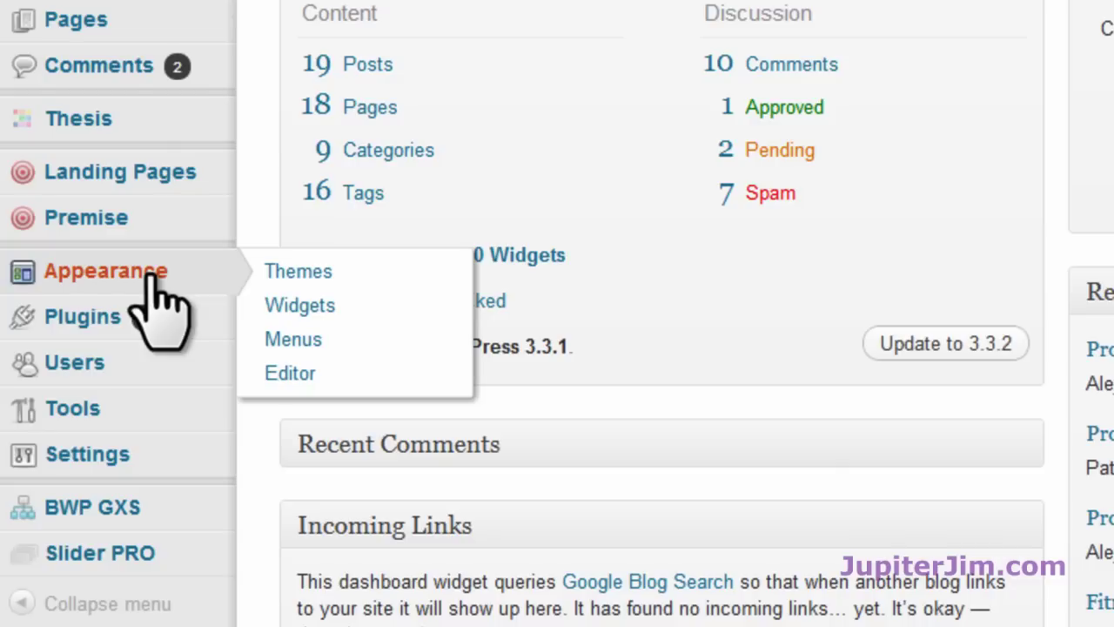
{"action": "left_click", "coordinate": [296, 274]}
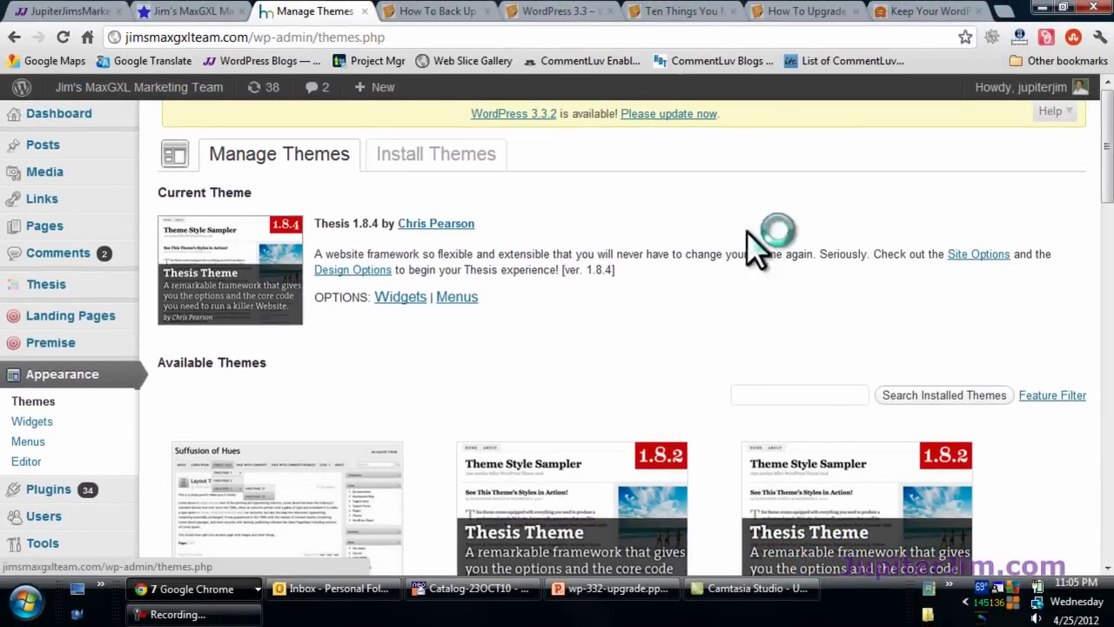
Scroll through the available themes, including Suffusion 3.7.1 and Thesis 1.8.2
{"action": "scroll", "coordinate": [1105, 165], "scroll_direction": "down", "scroll_amount": 4}
{"action": "scroll", "coordinate": [1105, 287], "scroll_direction": "down", "scroll_amount": 8}
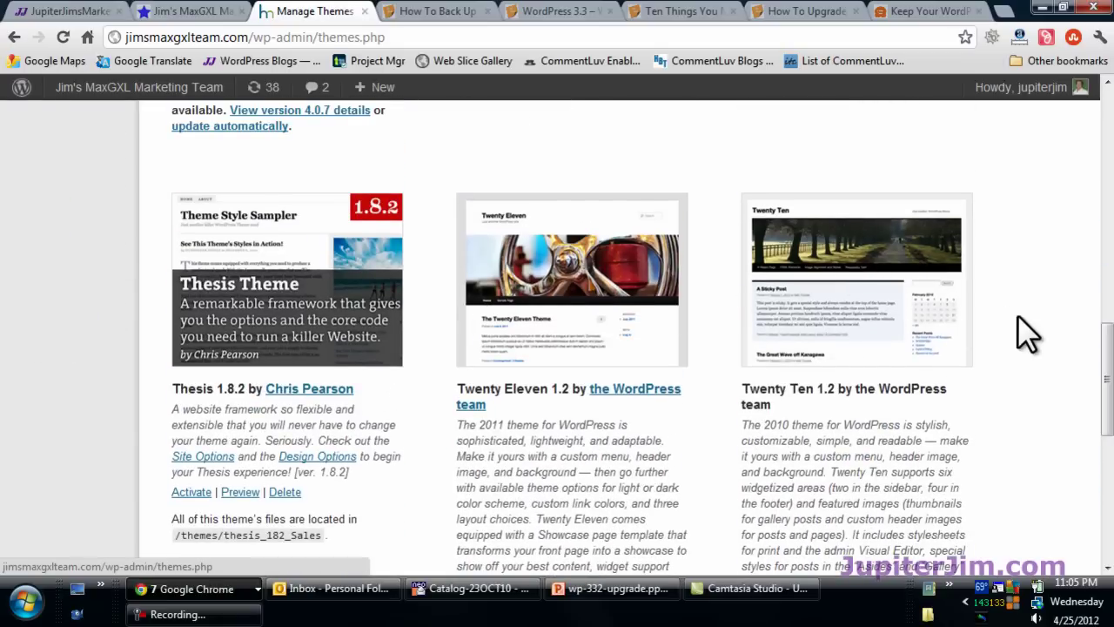
{"action": "left_click_drag", "start_coordinate": [1101, 374], "coordinate": [1108, 130]}
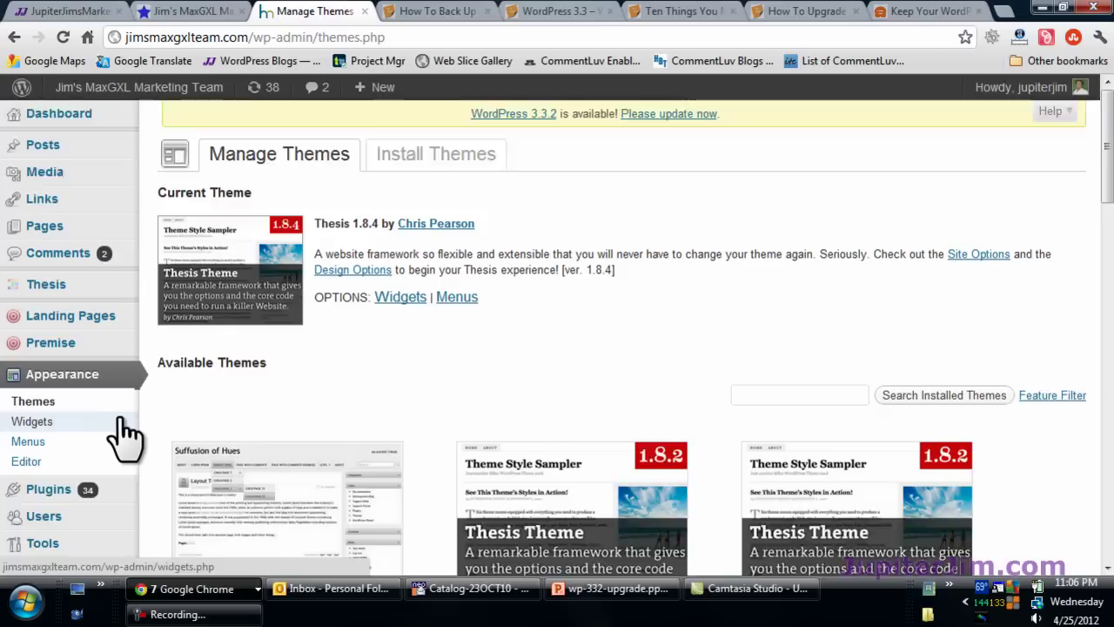
{"action": "scroll", "coordinate": [55, 430], "scroll_direction": "down", "scroll_amount": 1}
In Installed Plugins, filter to Active and bulk-deactivate all 11 active plugins
{"action": "mouse_move", "coordinate": [75, 411]}
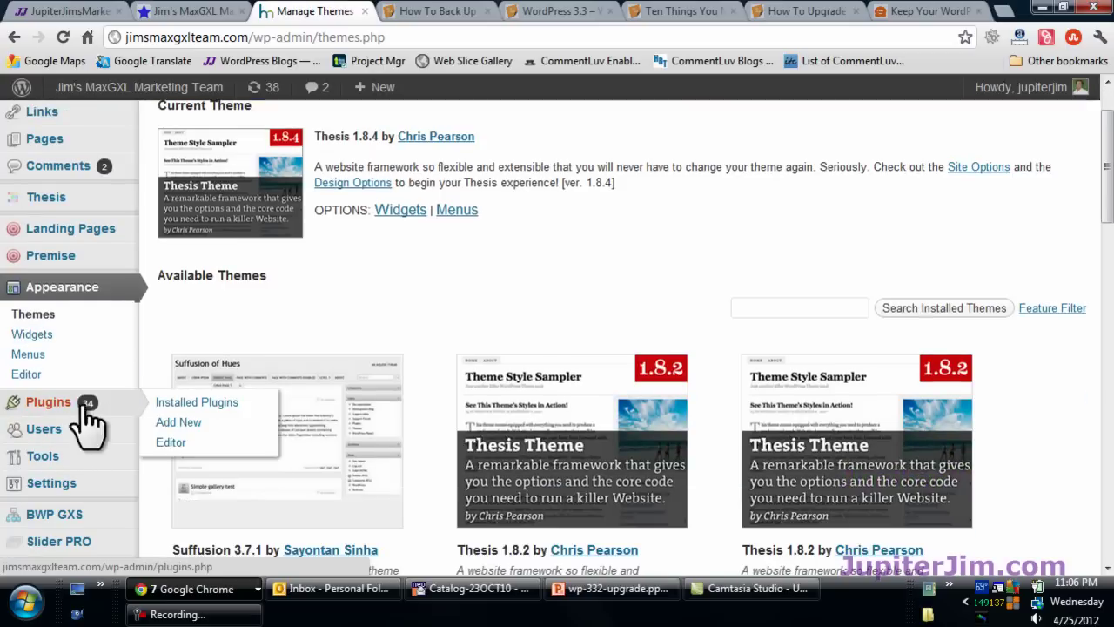
{"action": "left_click", "coordinate": [212, 406]}
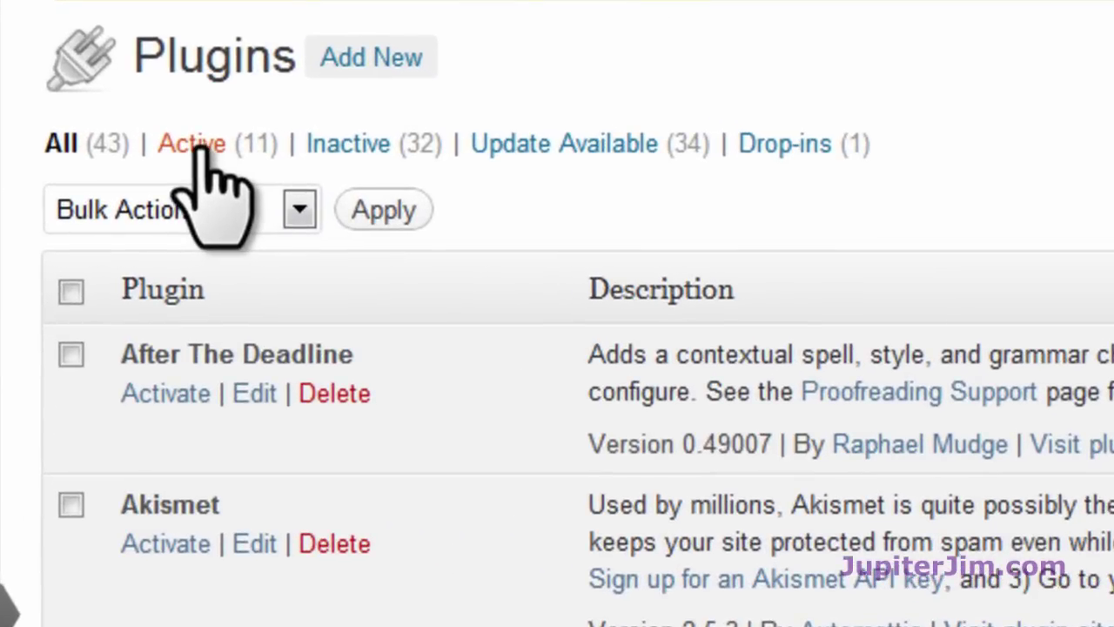
{"action": "left_click", "coordinate": [193, 145]}
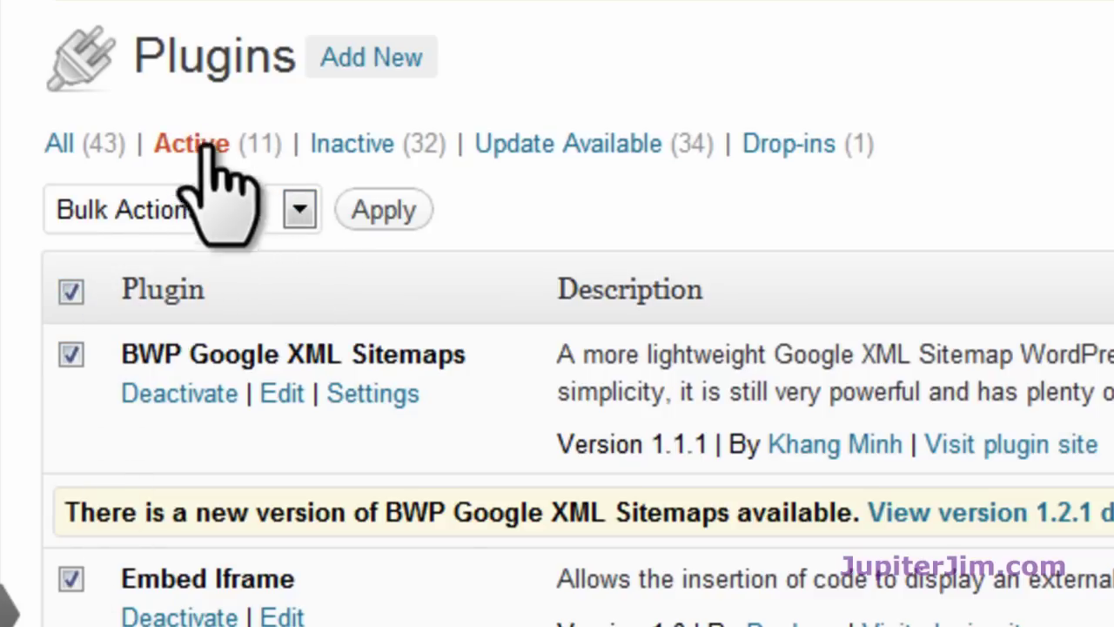
{"action": "left_click", "coordinate": [299, 210]}
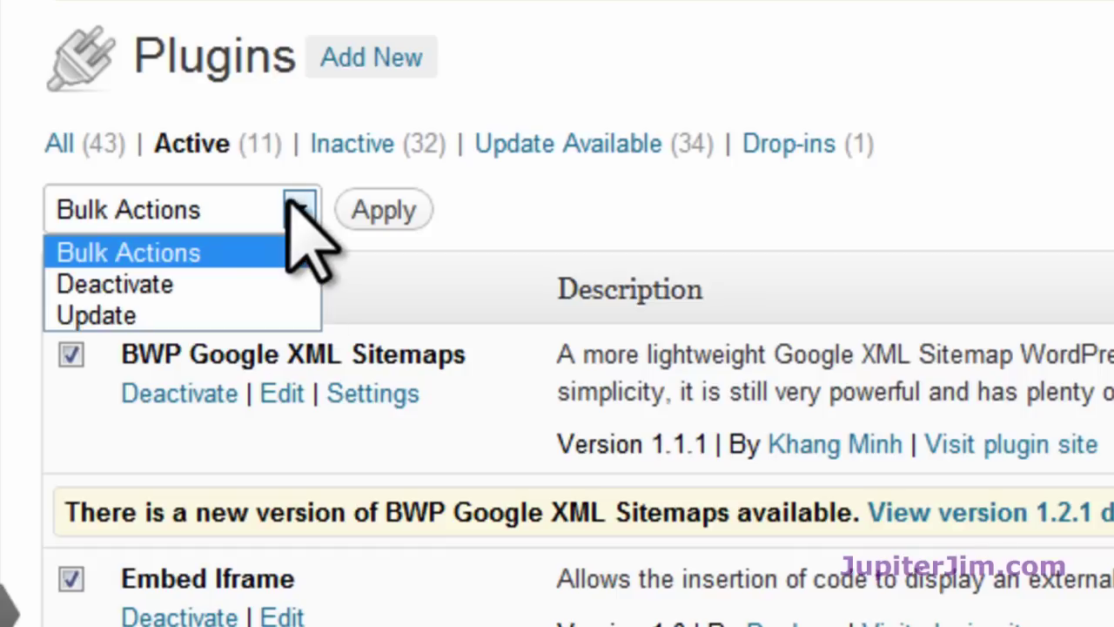
{"action": "left_click", "coordinate": [253, 292]}
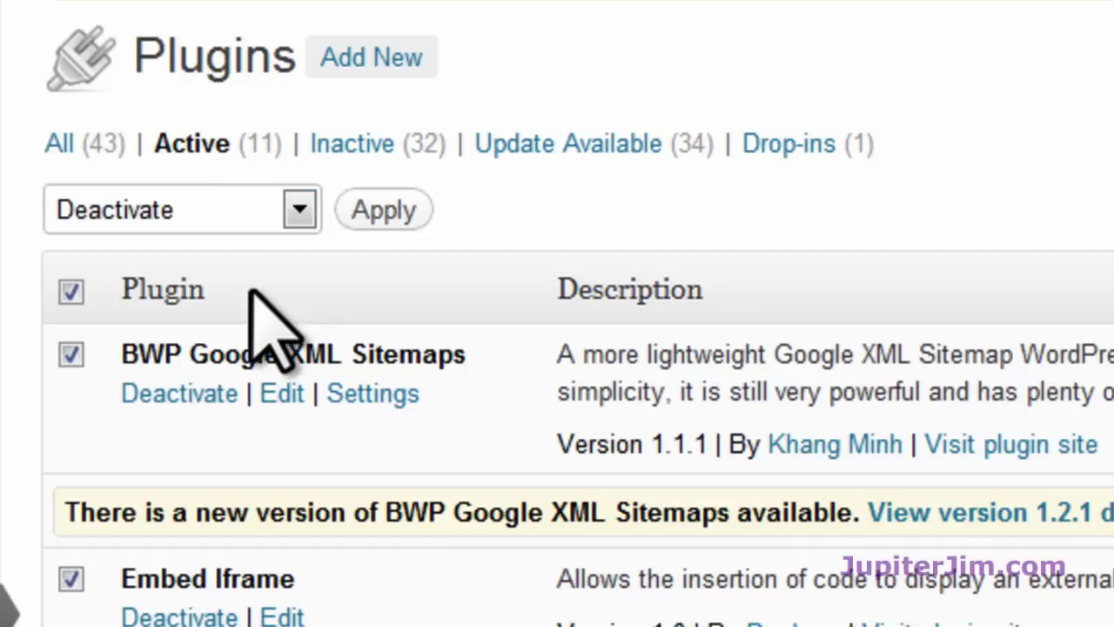
{"action": "left_click", "coordinate": [376, 215]}
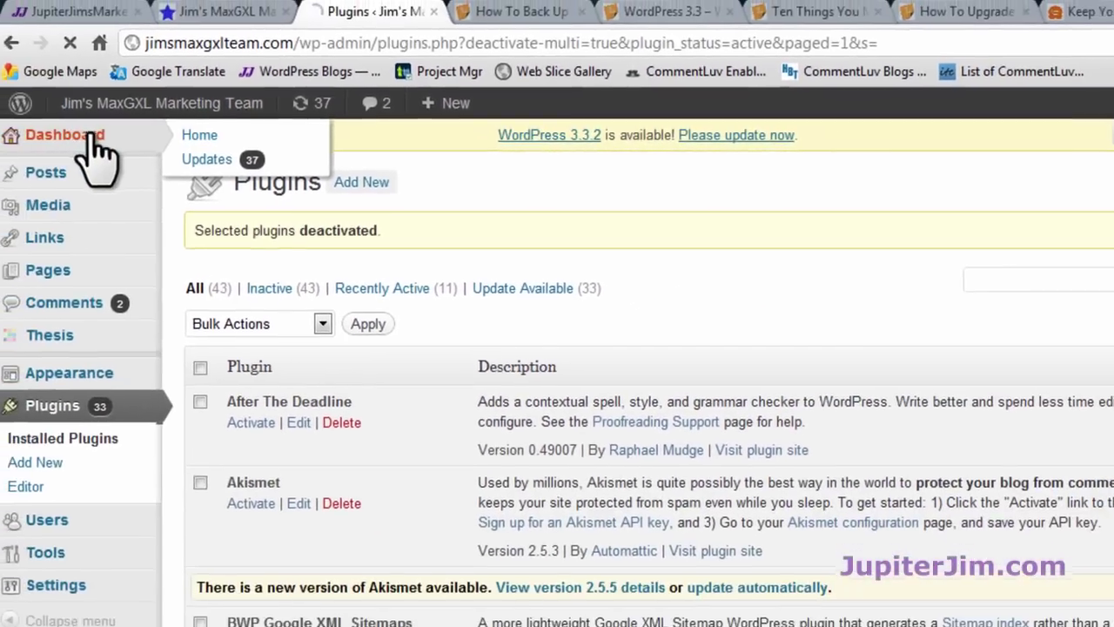
Return to the Dashboard and choose Update to 3.3.2 in the Right Now box
{"action": "left_click", "coordinate": [34, 138]}
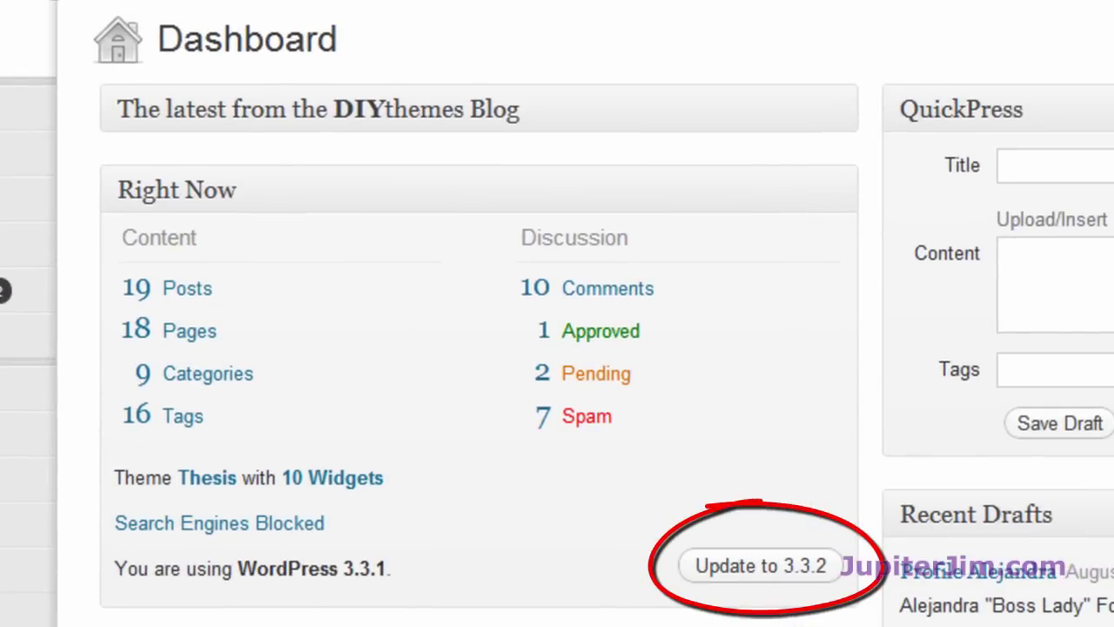
{"action": "left_click", "coordinate": [761, 566]}
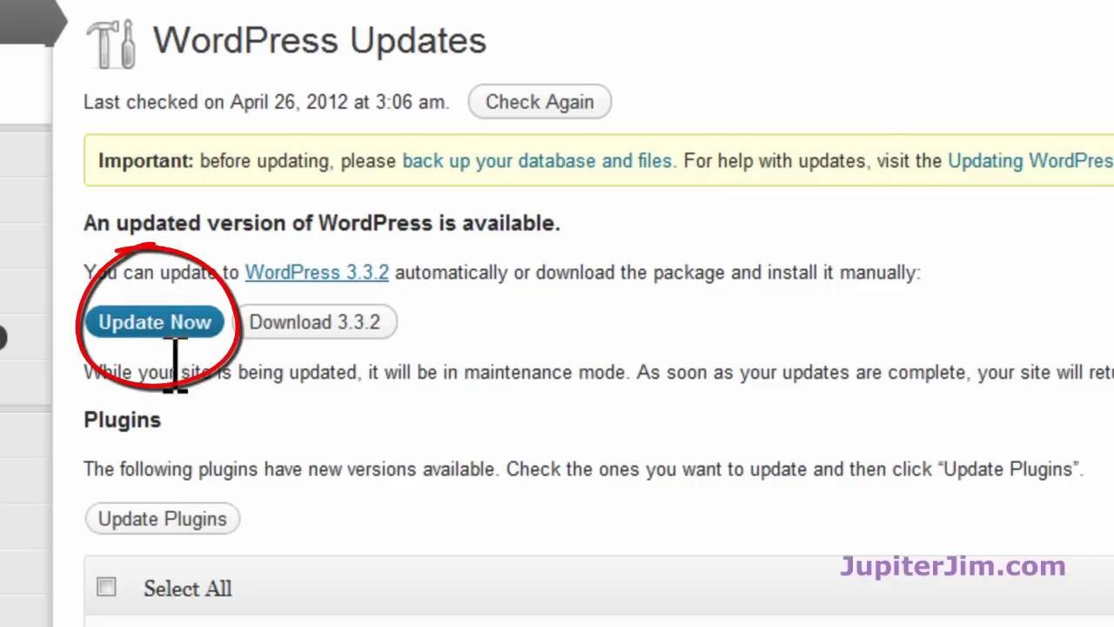
Review the Updates page and run Update Now to install WordPress 3.3.2
{"action": "scroll", "coordinate": [185, 374], "scroll_direction": "down", "scroll_amount": 3}
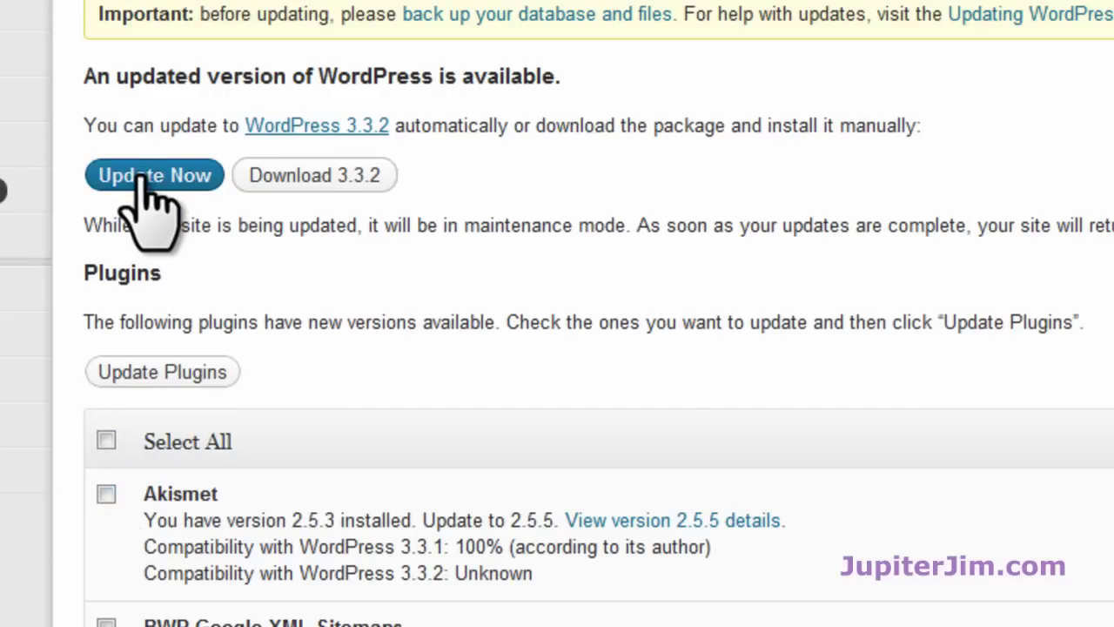
{"action": "scroll", "coordinate": [299, 229], "scroll_direction": "up", "scroll_amount": 3}
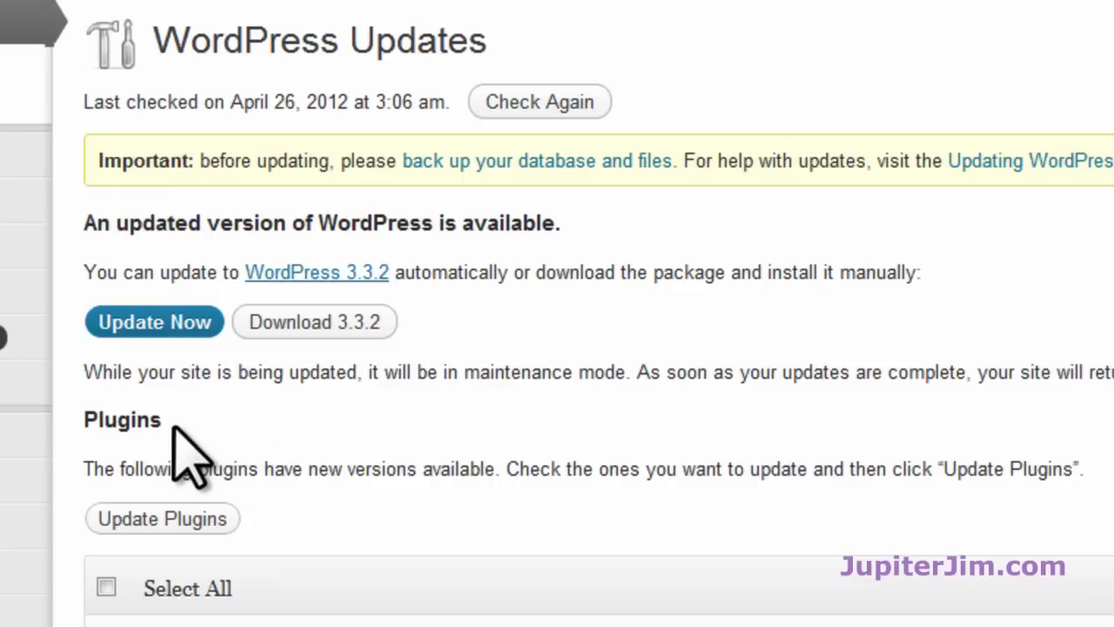
{"action": "left_click", "coordinate": [155, 323]}
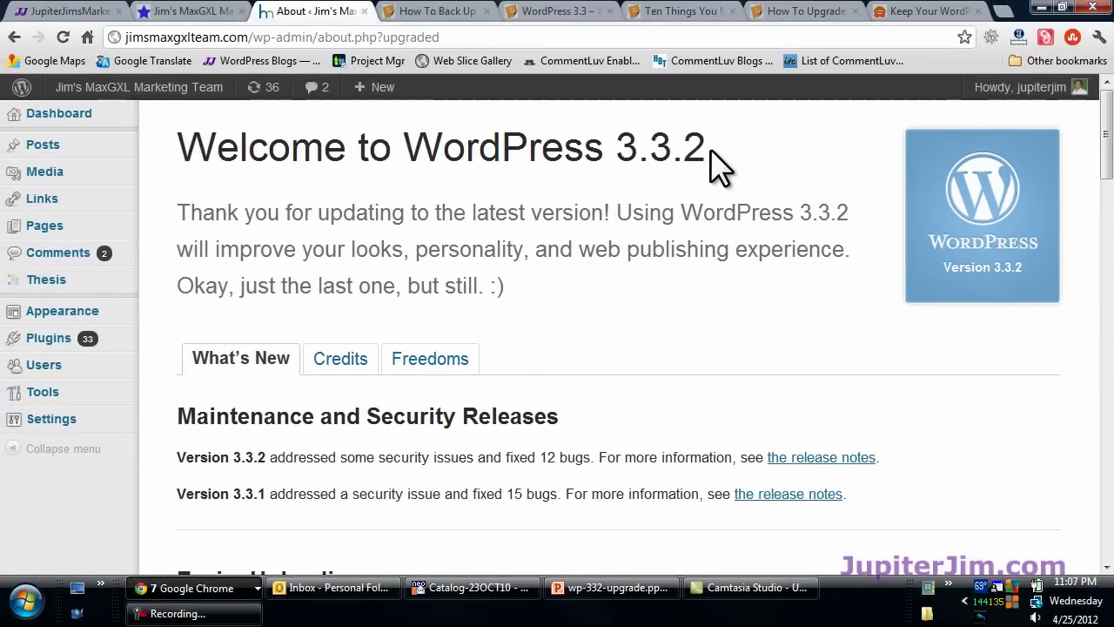
Scroll through the Welcome to WordPress 3.3.2 notes, then go to Installed Plugins
{"action": "scroll", "coordinate": [712, 174], "scroll_direction": "down", "scroll_amount": 1}
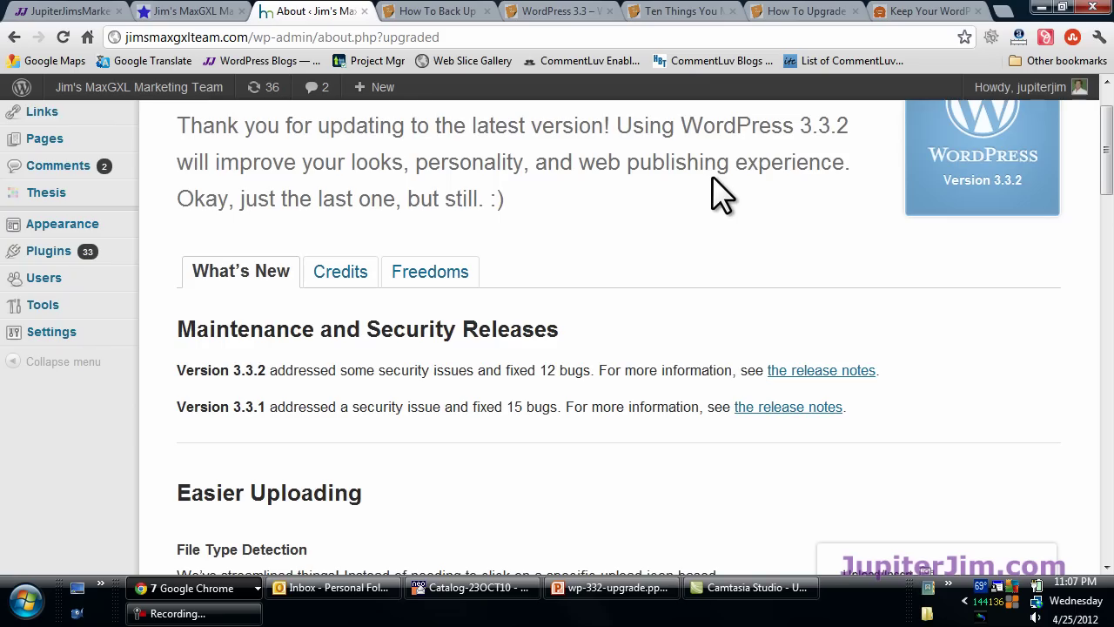
{"action": "scroll", "coordinate": [713, 176], "scroll_direction": "down", "scroll_amount": 2}
{"action": "scroll", "coordinate": [712, 175], "scroll_direction": "down", "scroll_amount": 15}
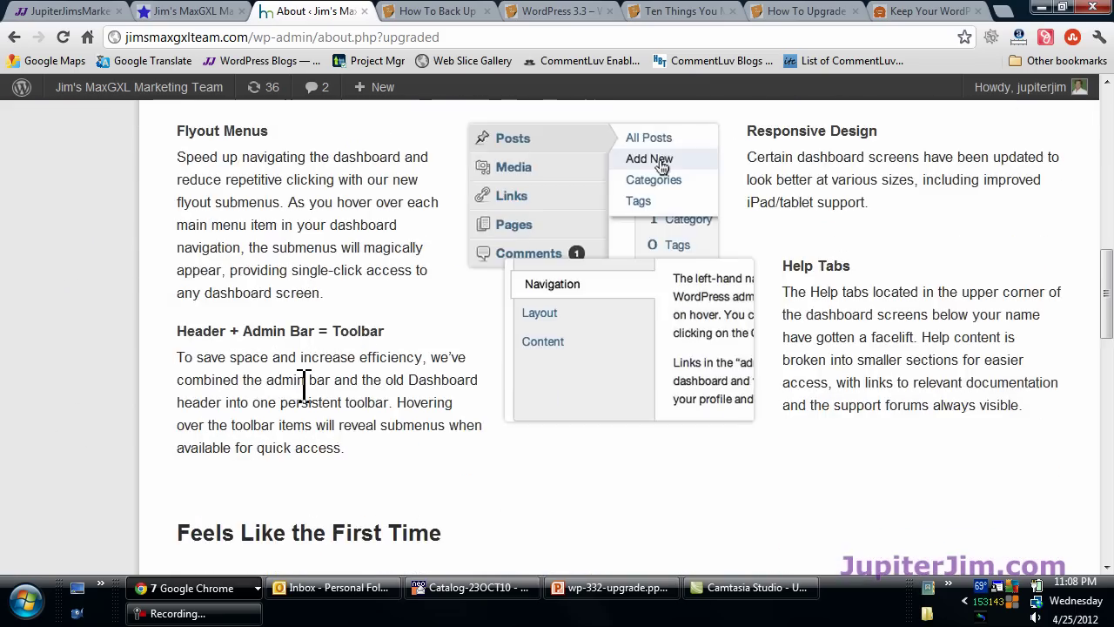
{"action": "scroll", "coordinate": [306, 392], "scroll_direction": "down", "scroll_amount": 4}
{"action": "scroll", "coordinate": [304, 392], "scroll_direction": "up", "scroll_amount": 20}
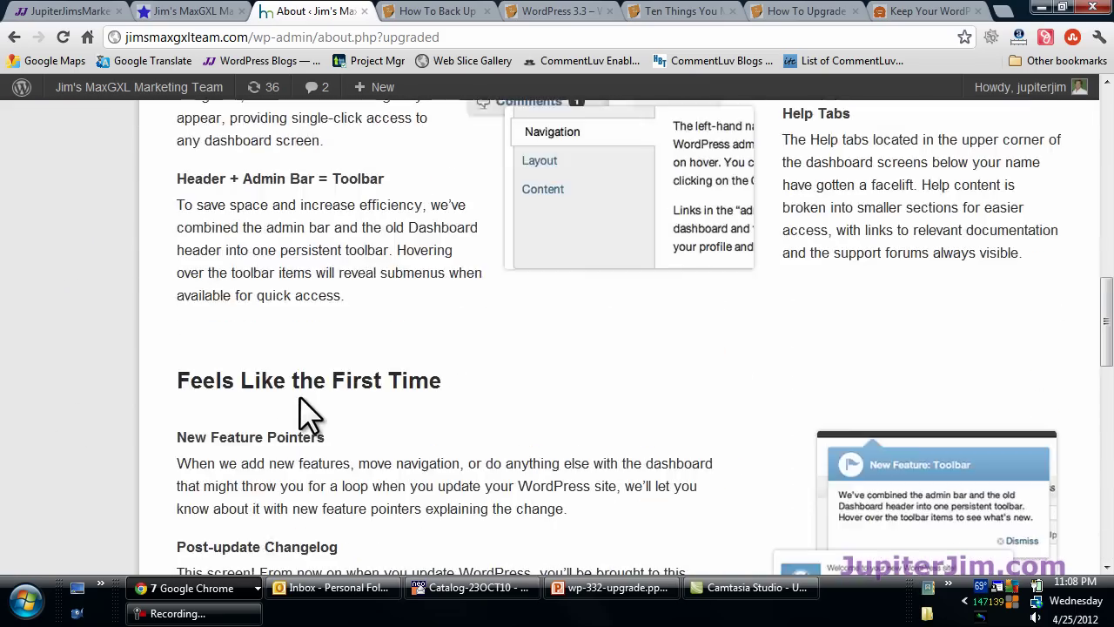
{"action": "mouse_move", "coordinate": [104, 347]}
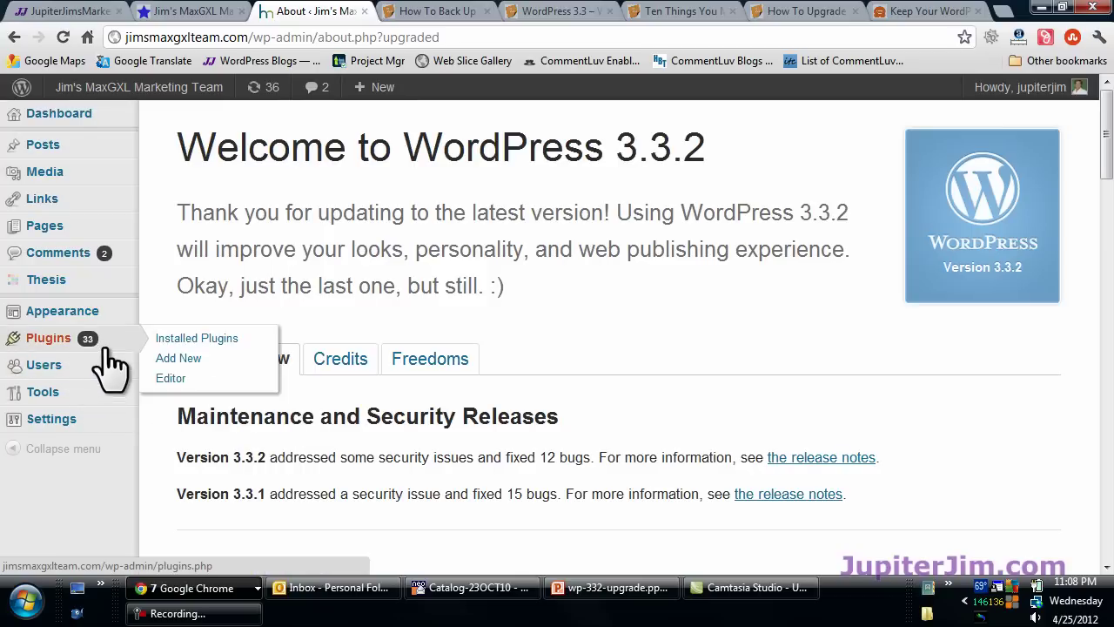
{"action": "left_click", "coordinate": [211, 341]}
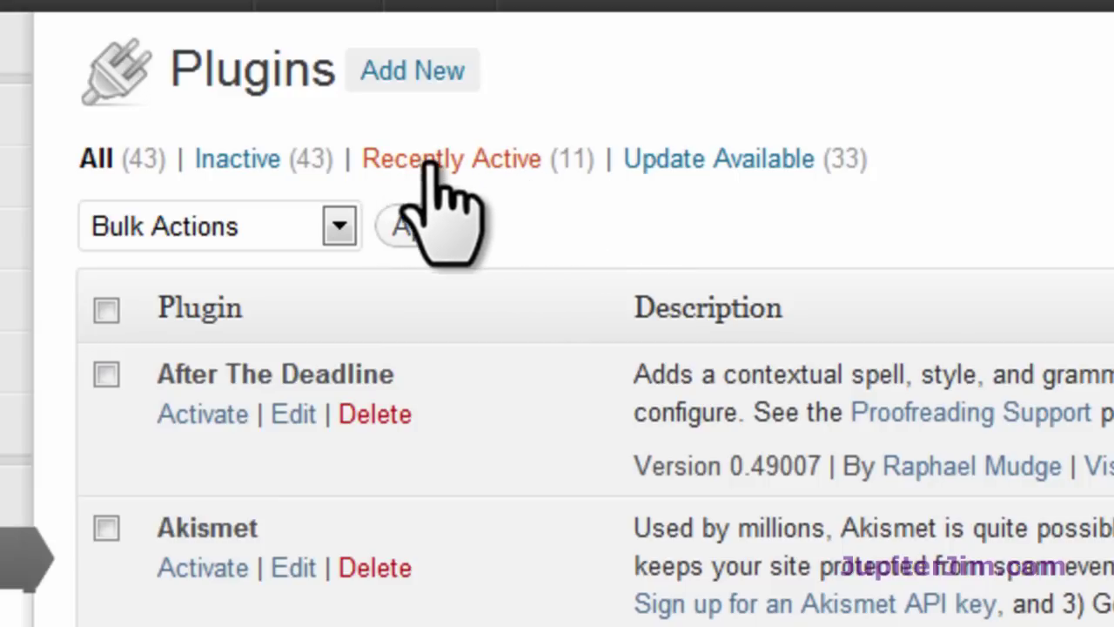
Filter to Recently Active, select all 11 plugins, and bulk-activate them
{"action": "left_click", "coordinate": [503, 161]}
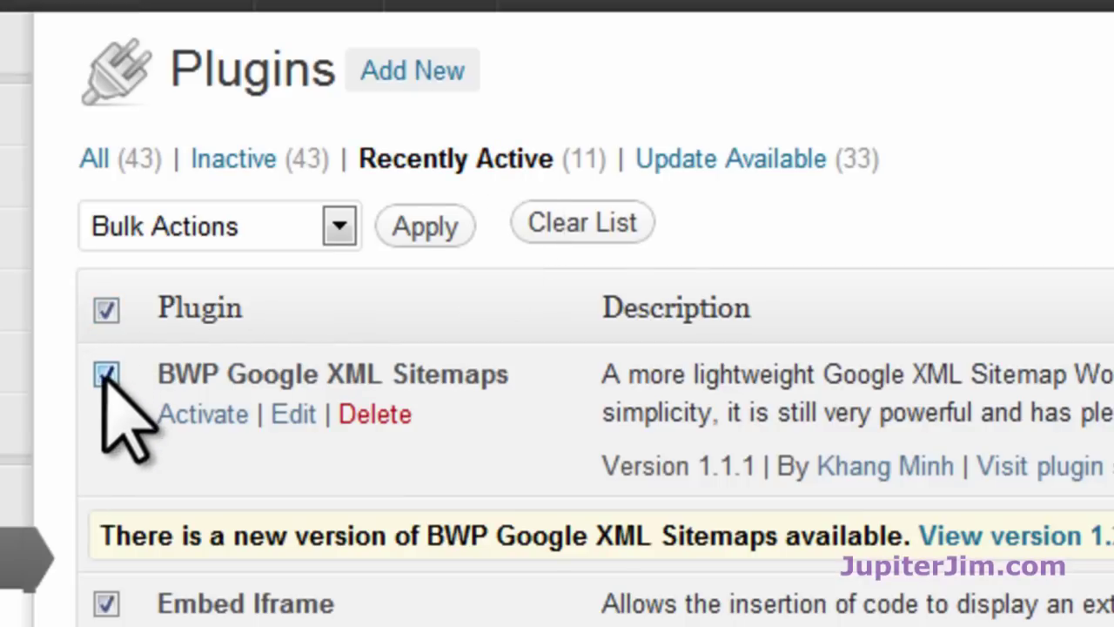
{"action": "left_click", "coordinate": [105, 310]}
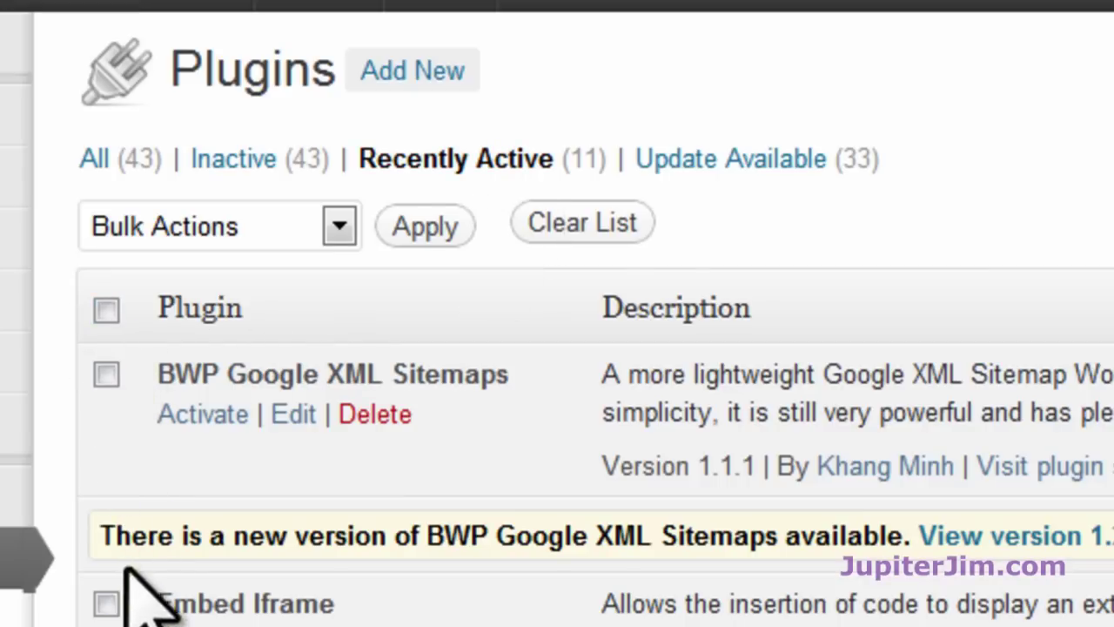
{"action": "left_click", "coordinate": [105, 310]}
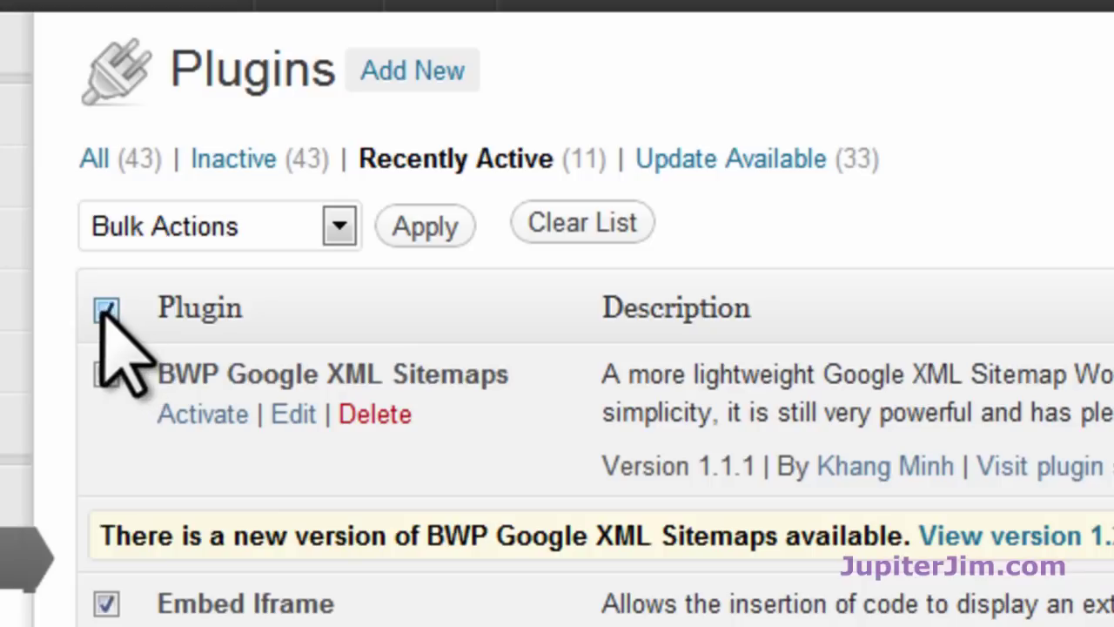
{"action": "left_click", "coordinate": [338, 225]}
{"action": "left_click", "coordinate": [313, 307]}
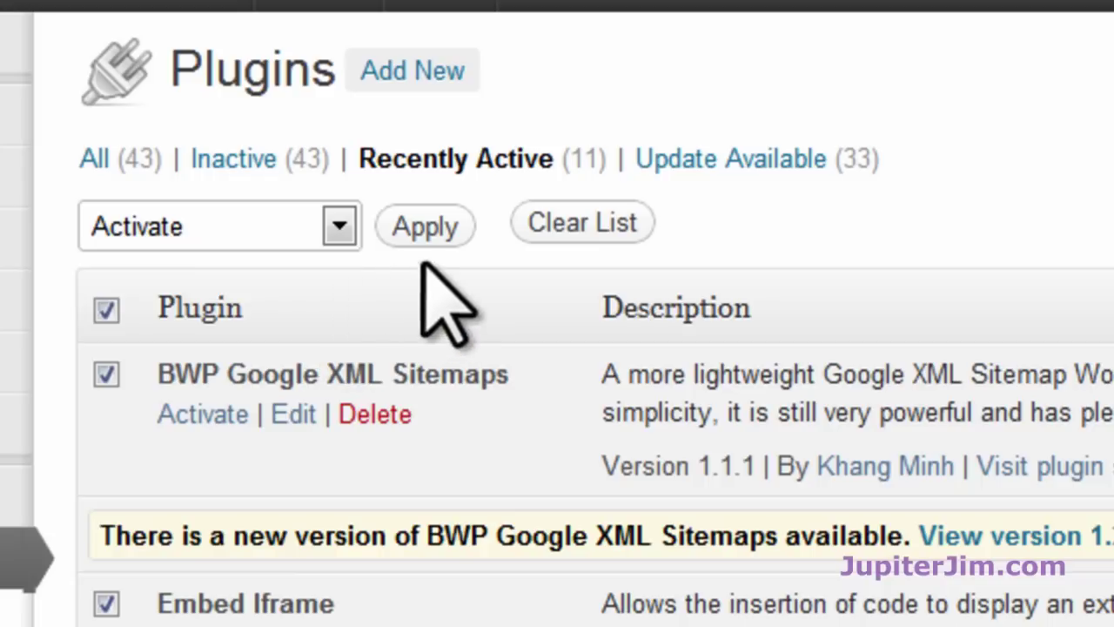
{"action": "left_click", "coordinate": [432, 225]}
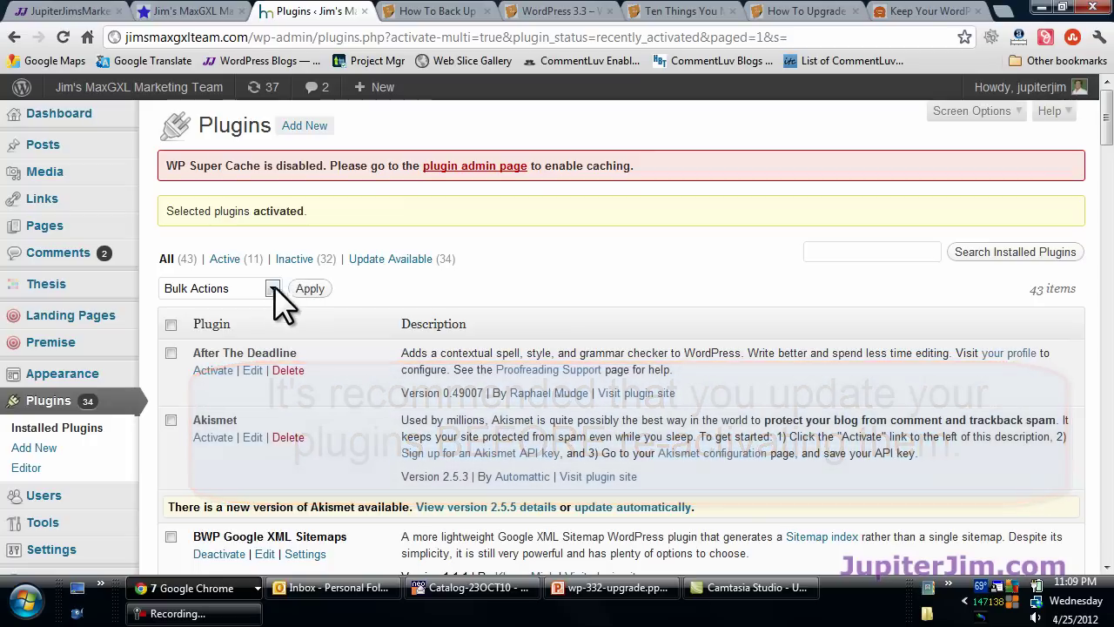
Confirm the dashboard reports WordPress 3.3.2, then view the MaxGXL site and marketing blog
{"action": "left_click", "coordinate": [64, 122]}
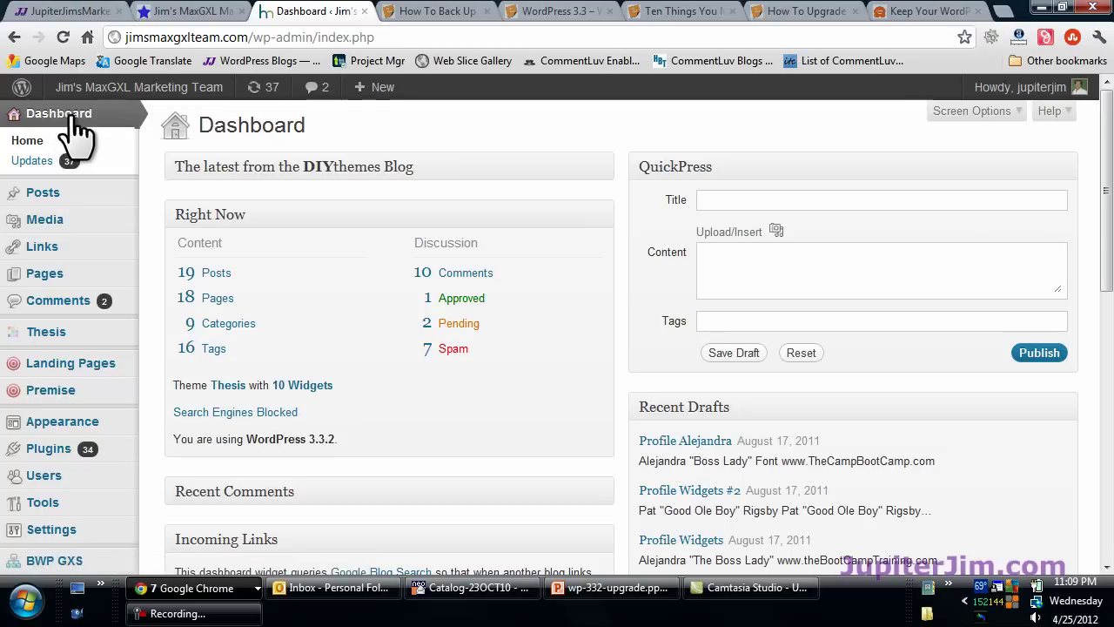
{"action": "left_click", "coordinate": [210, 13]}
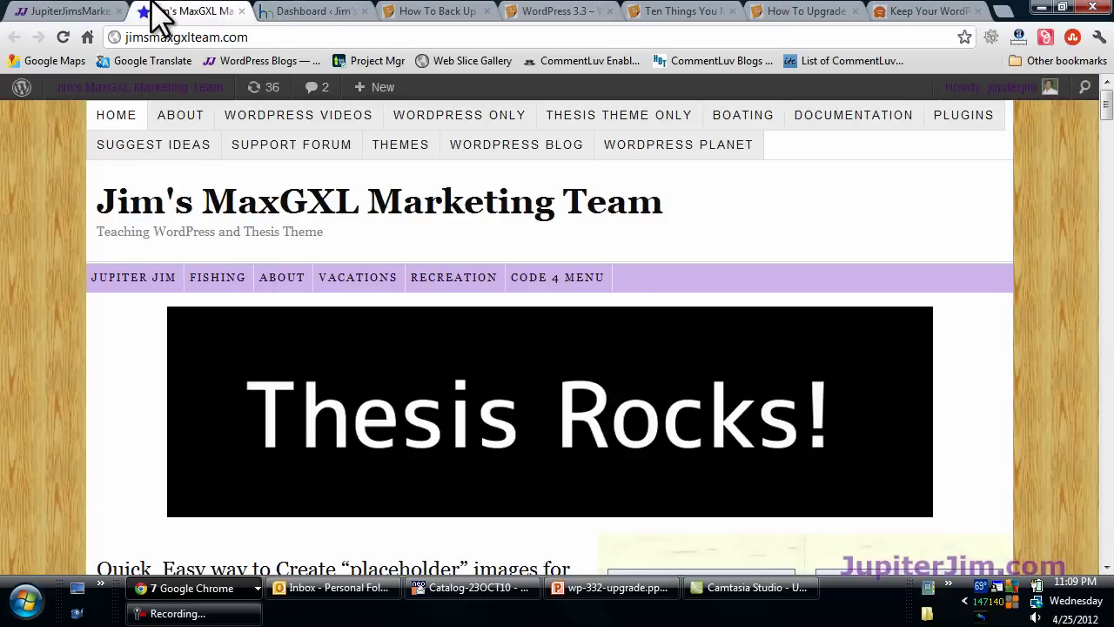
{"action": "left_click", "coordinate": [69, 11]}
{"action": "scroll", "coordinate": [525, 363], "scroll_direction": "down", "scroll_amount": 7}
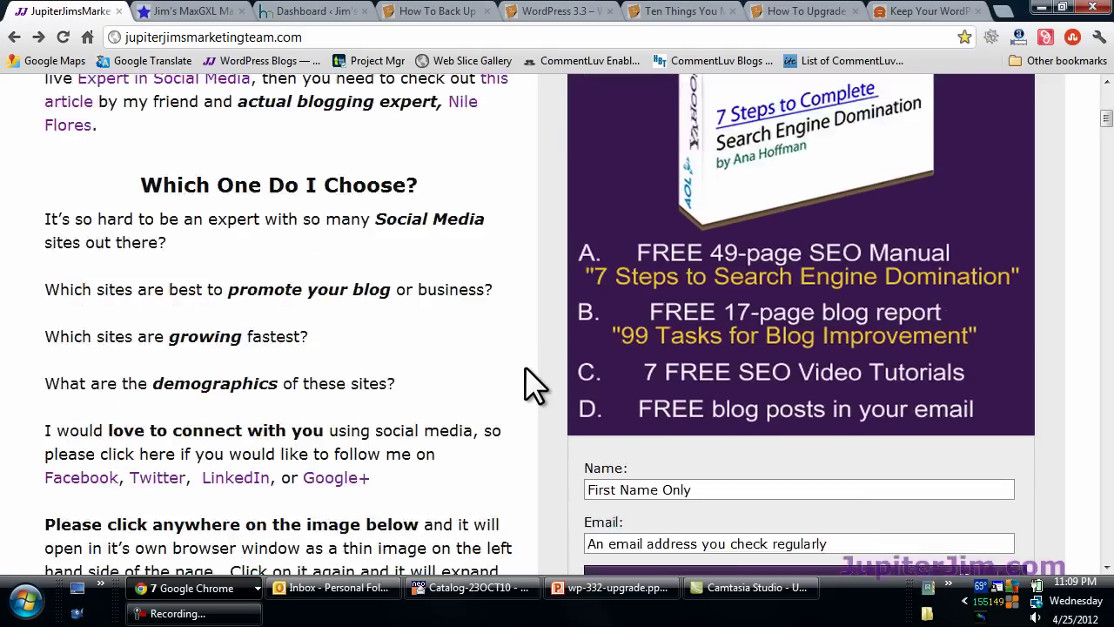
{"action": "scroll", "coordinate": [525, 366], "scroll_direction": "up", "scroll_amount": 7}
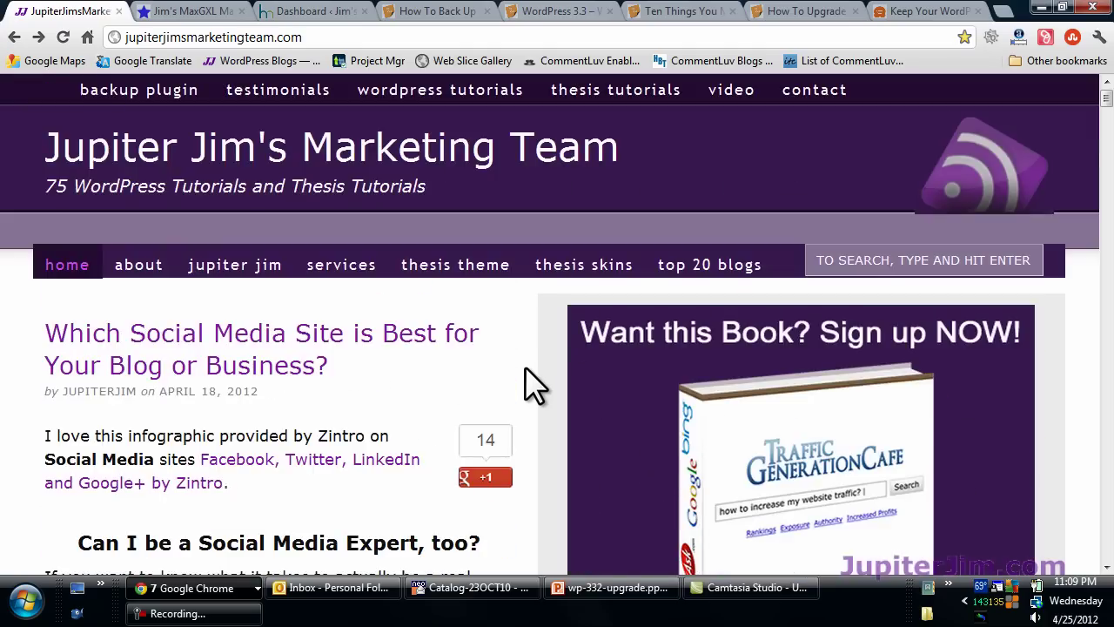